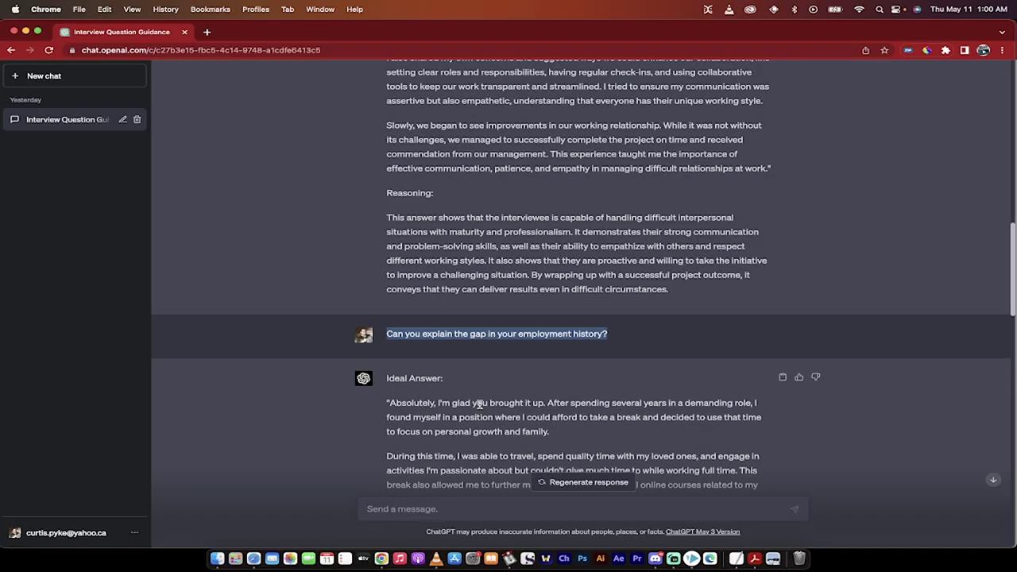
Copy the opening interviewer prompt from the earlier chat, then start a new empty chat
scroll(479, 404, up, 1)
scroll(479, 404, up, 5)
scroll(479, 405, down, 6)
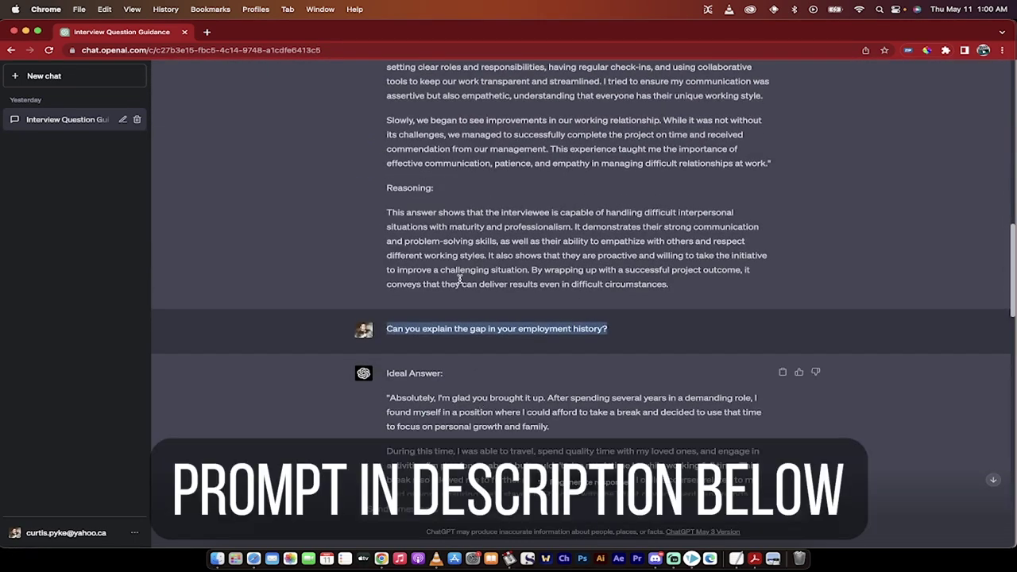
scroll(459, 278, up, 15)
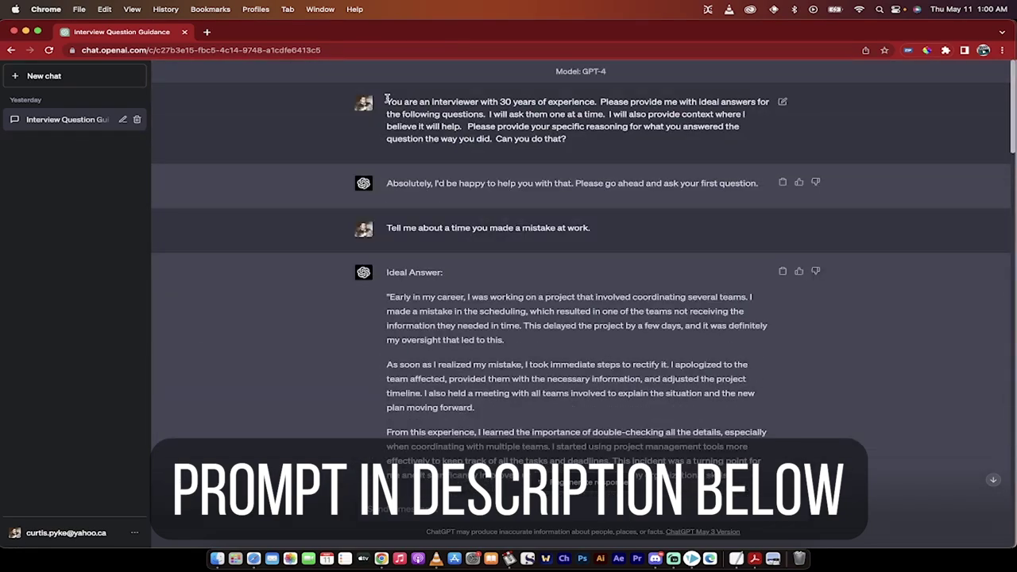
drag(386, 101, 463, 115)
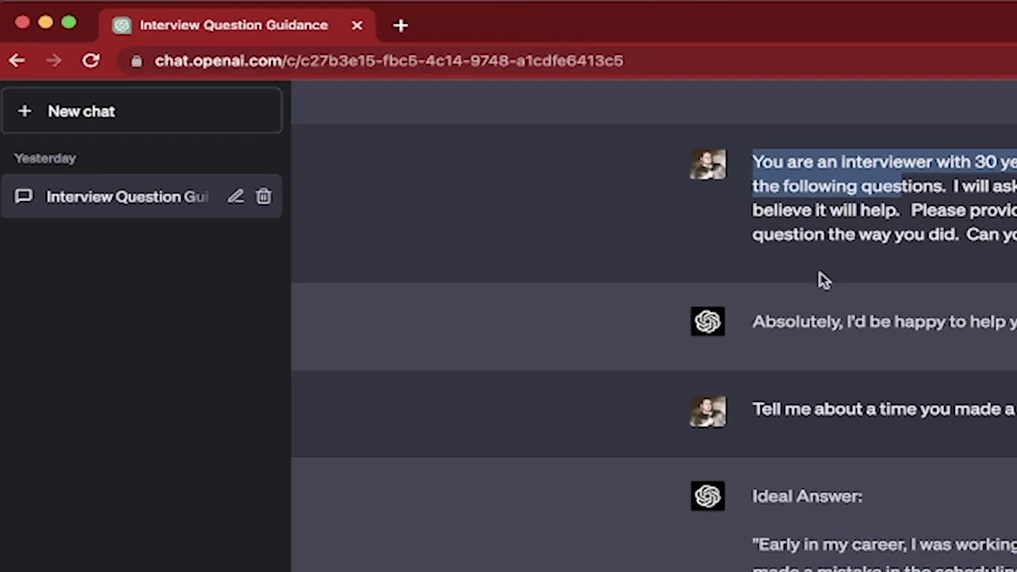
click(697, 179)
drag(755, 164, 1016, 236)
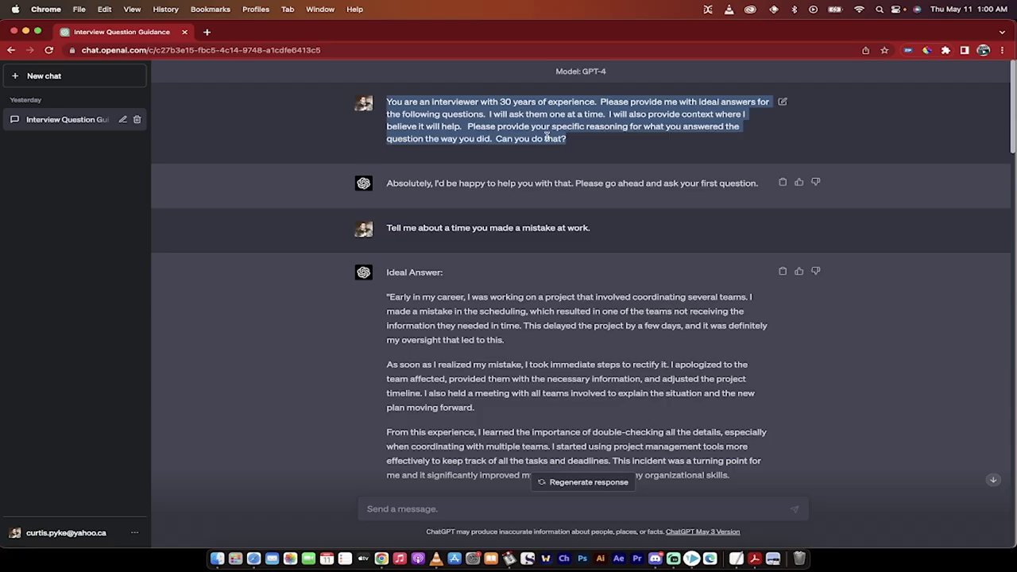
right_click(554, 138)
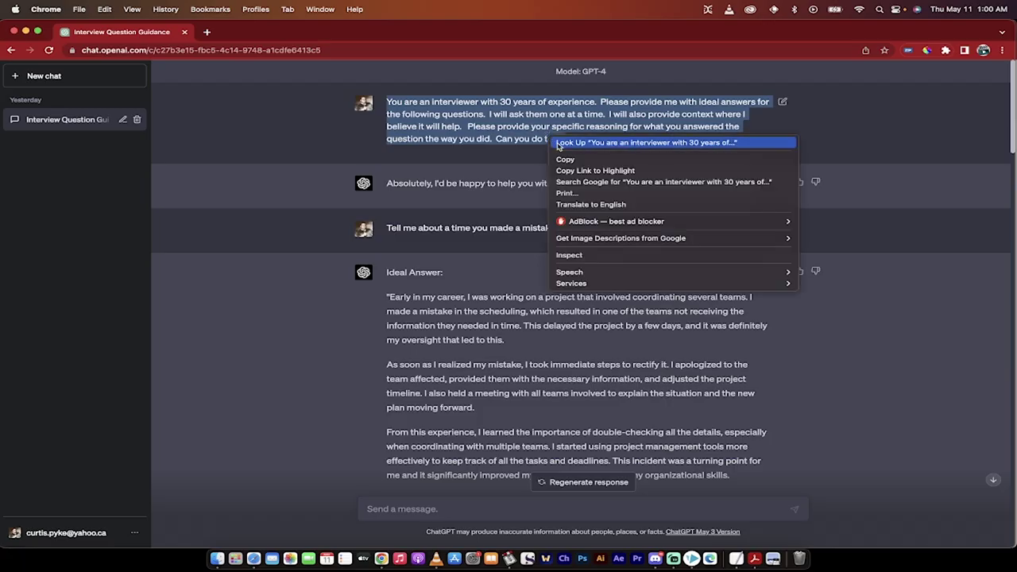
click(564, 159)
click(87, 78)
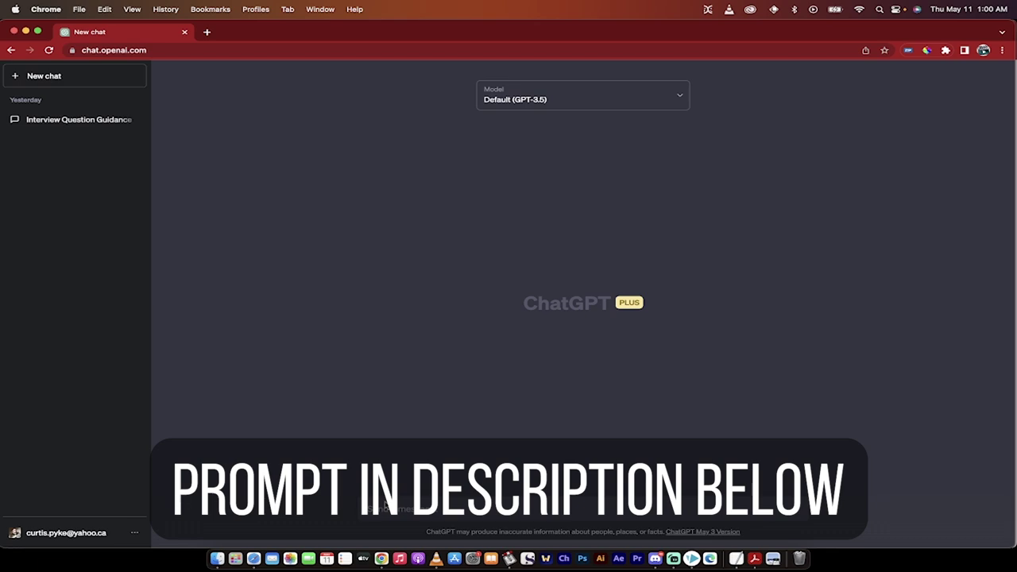
Paste the interviewer prompt, reword 'what' to 'why', and send it
click(387, 508)
key(ctrl+v)
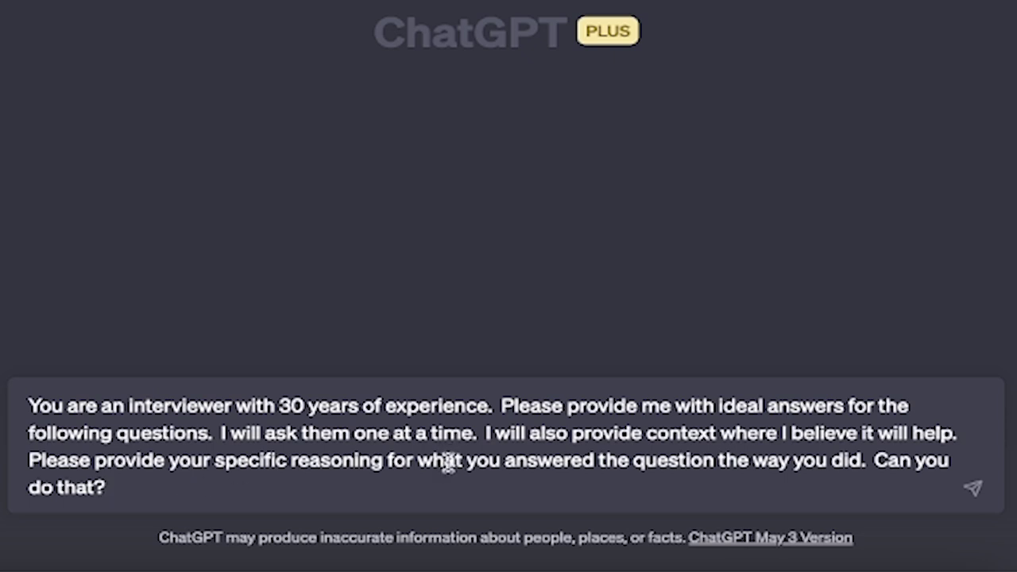
text(y)
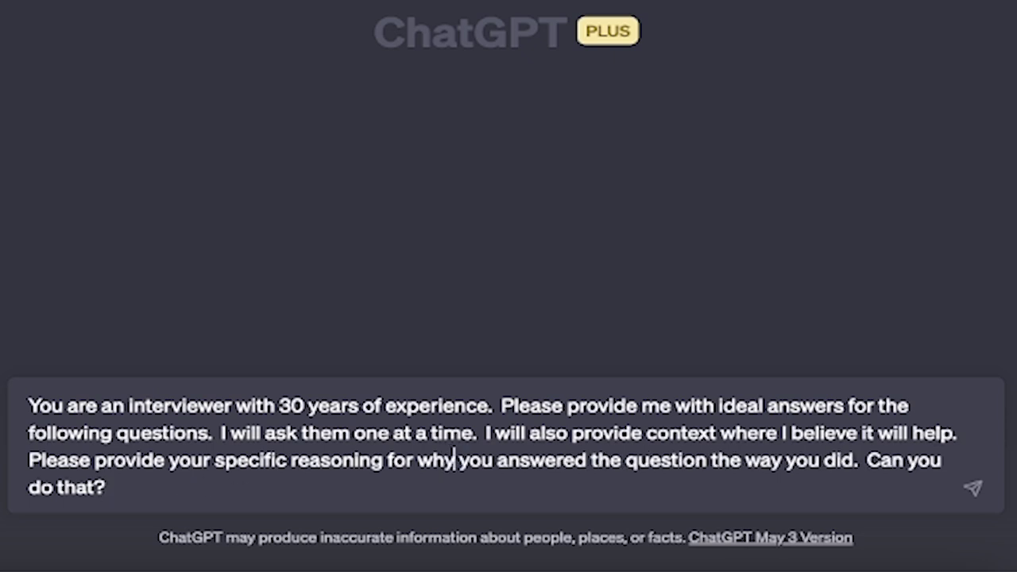
click(368, 484)
key(Return)
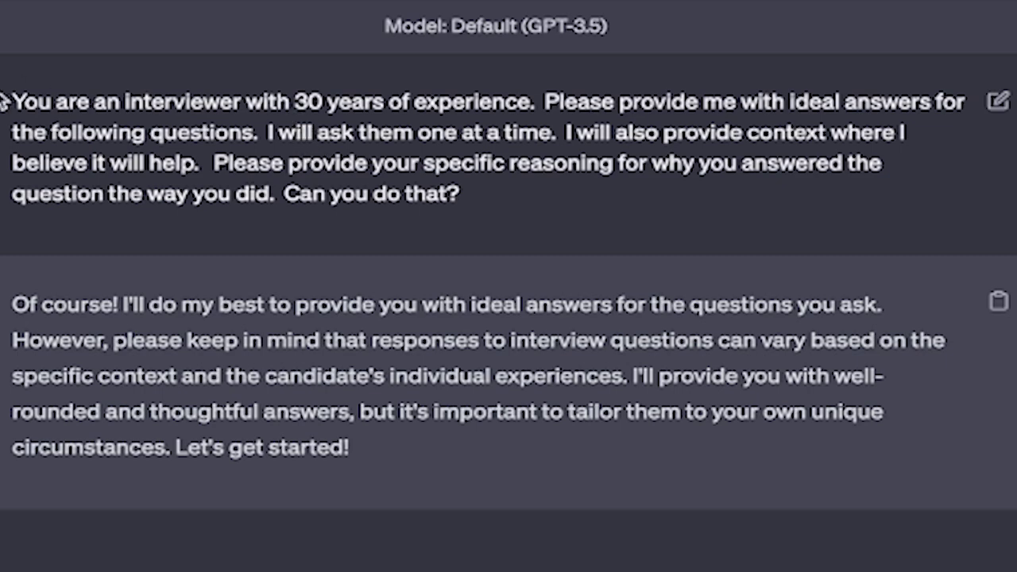
drag(12, 95, 527, 103)
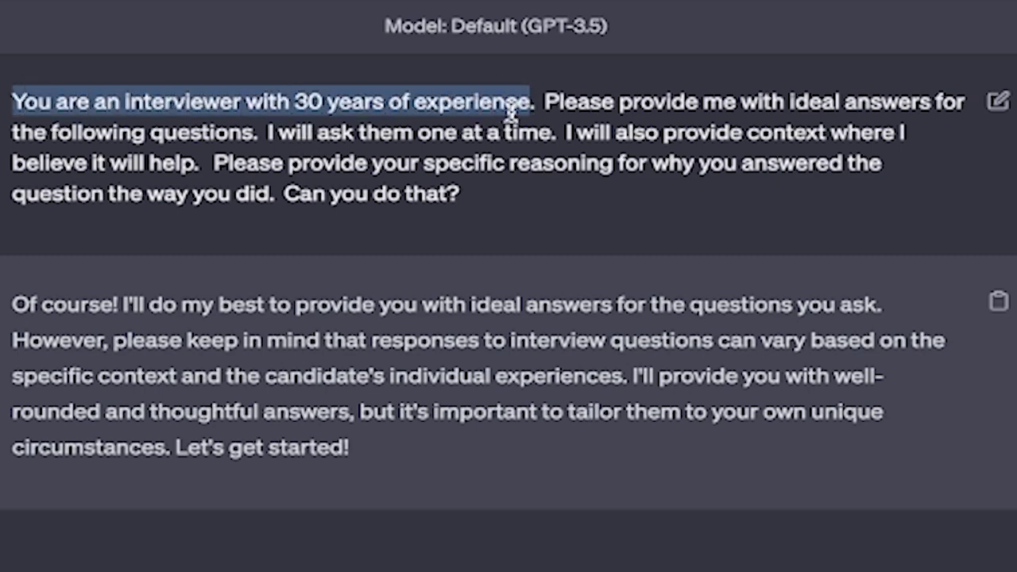
click(549, 151)
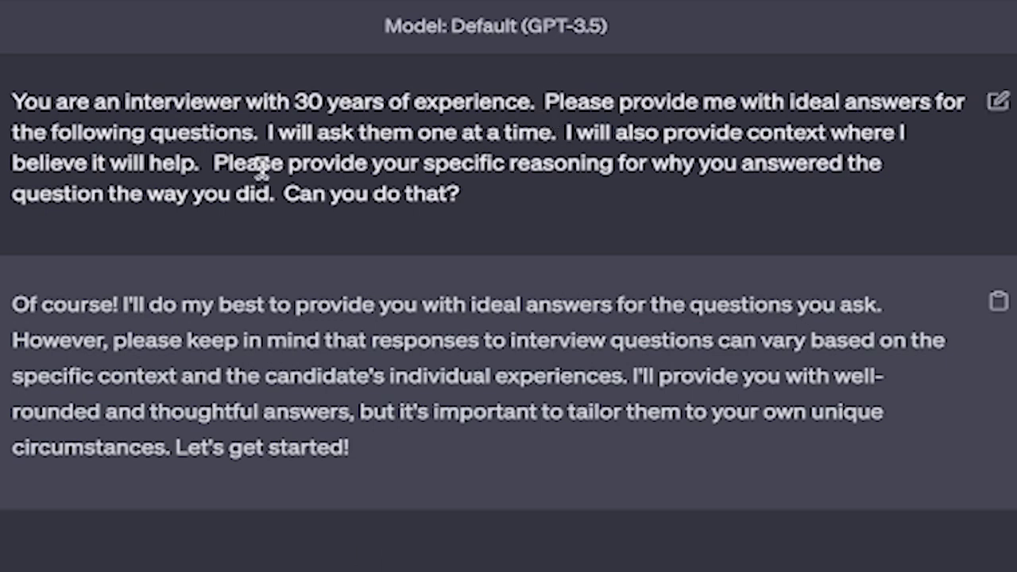
Highlight the sentence asking for specific reasoning in the Interview Question Guidance chat
drag(213, 163, 327, 194)
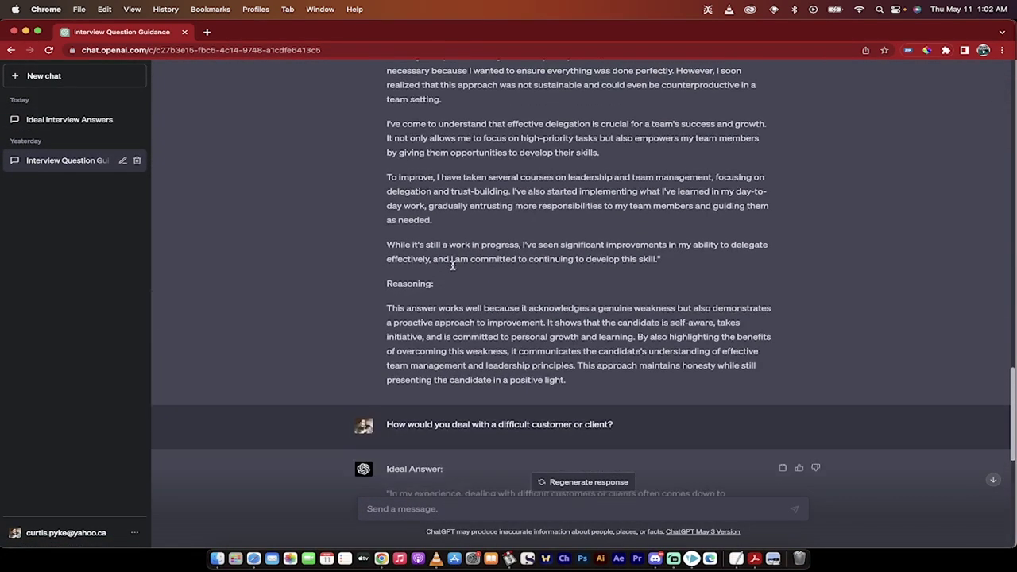
Copy the employment-gap question from the earlier Interview Question Guidance chat
scroll(445, 239, up, 10)
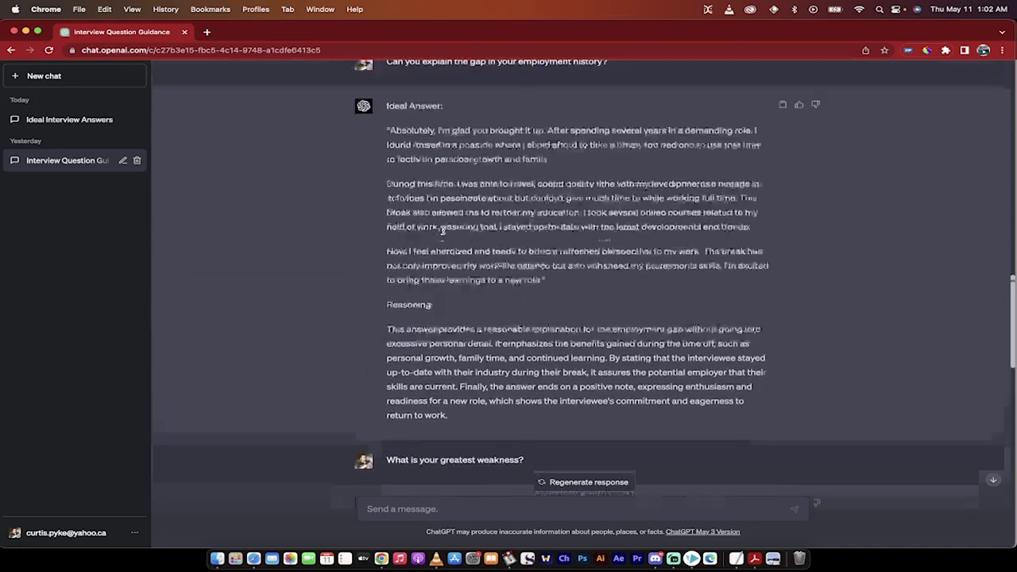
scroll(443, 231, up, 3)
drag(387, 208, 641, 222)
right_click(600, 210)
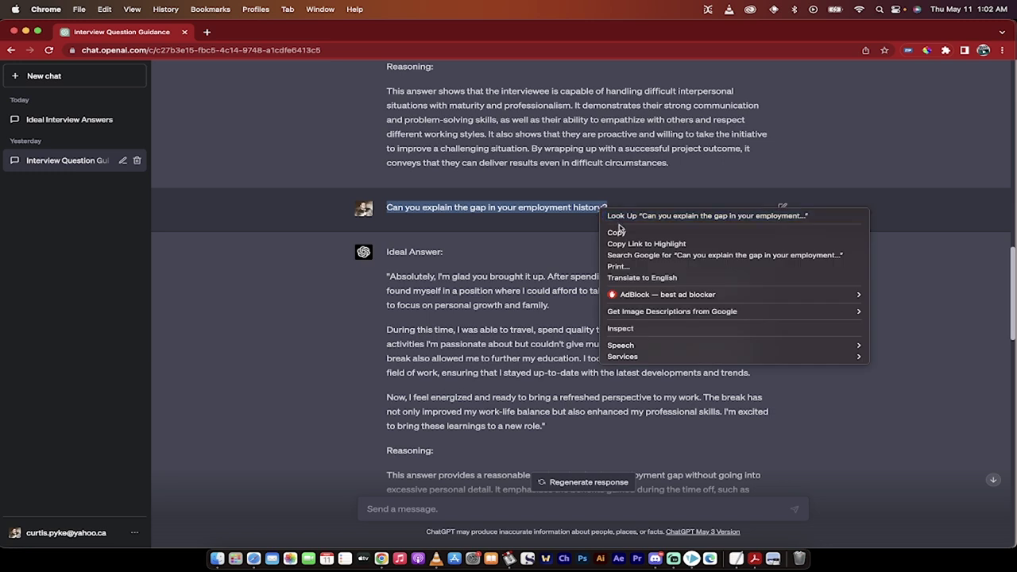
click(622, 231)
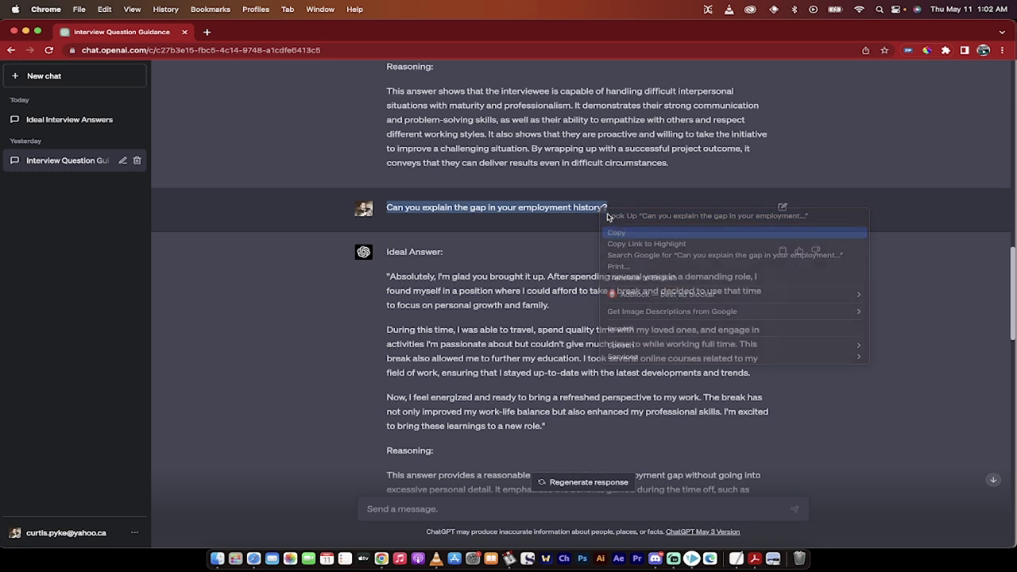
Paste the employment-gap question into Ideal Interview Answers and send it
click(73, 120)
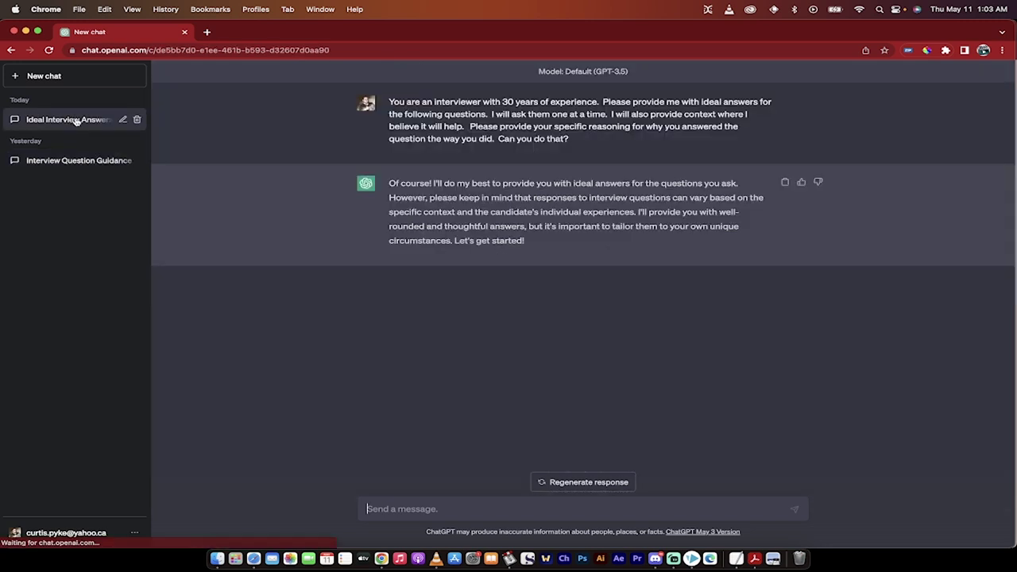
click(379, 510)
key(super+v)
key(Return)
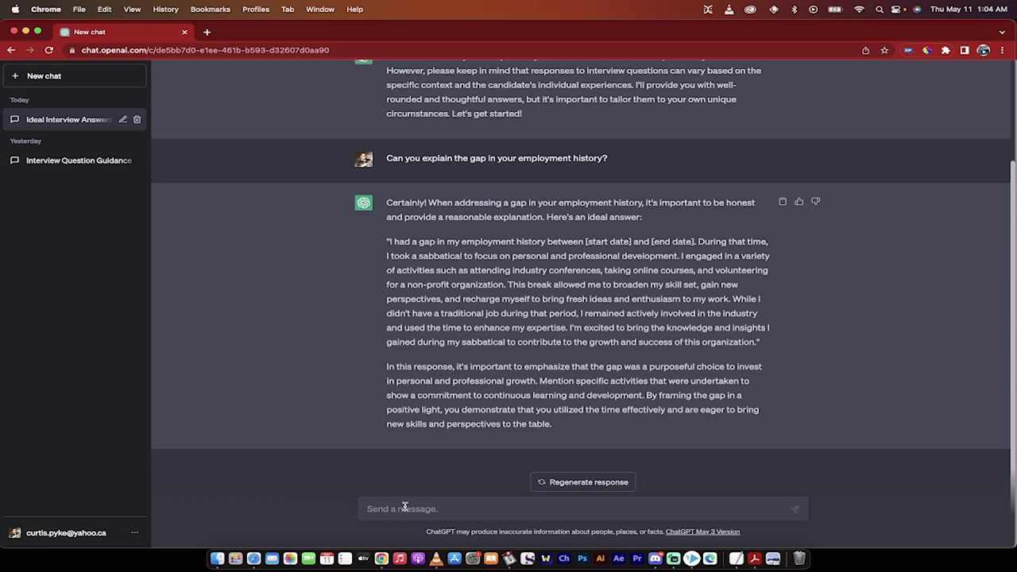
Send 'I had a problem with a customer. How should I handle it.'
text(canou)
text(u tell )
text(m)
key(super+a)
text(I had a problem with a custome)
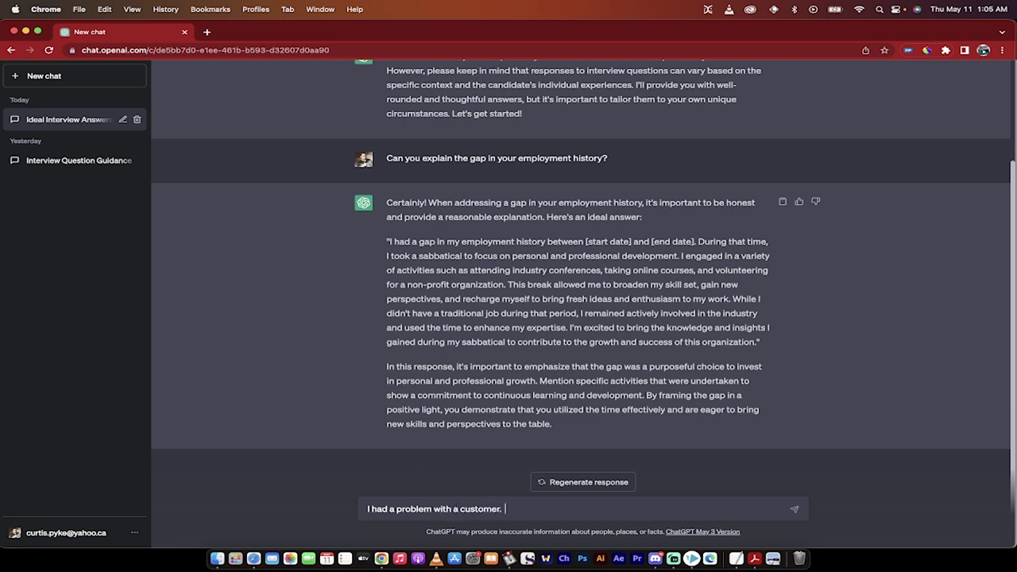
text(r.  How did yo)
key(BackSpace)
key(BackSpace)
text(should I handle it.)
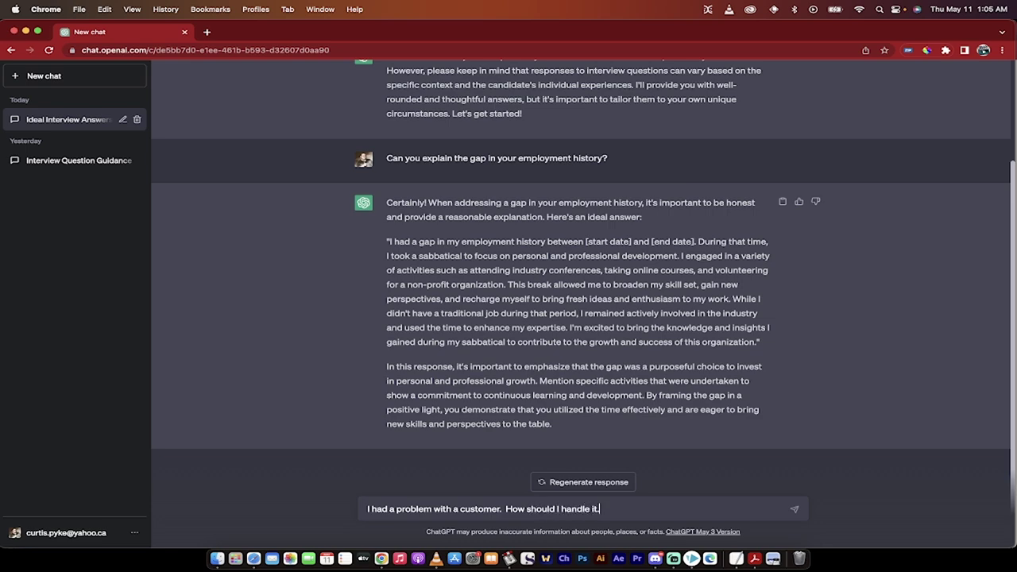
key(Return)
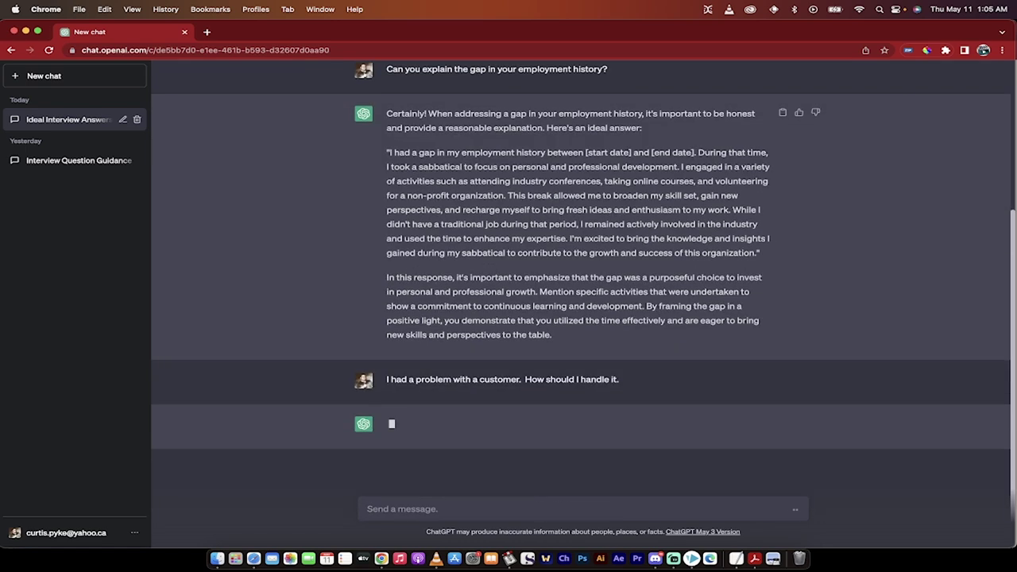